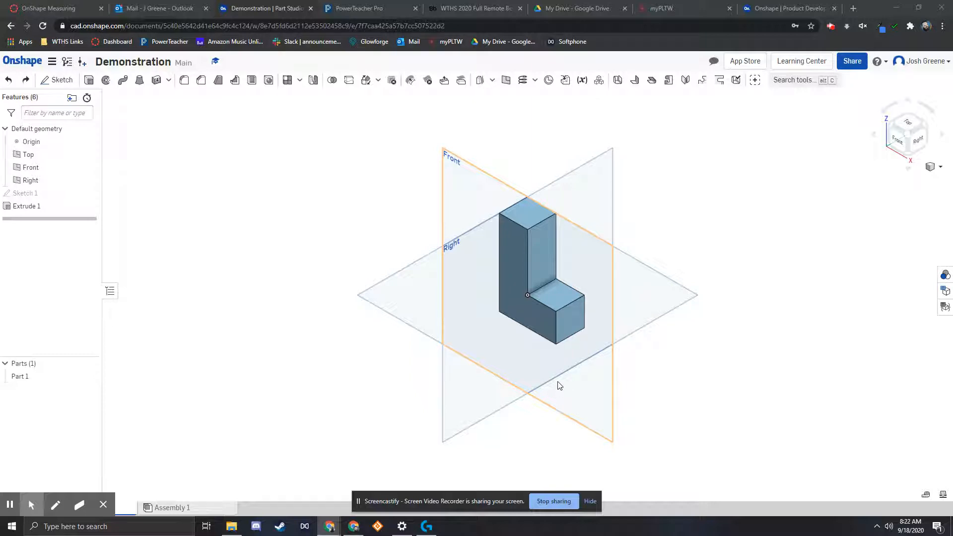
Step: Rename the L-shaped part as L Block
right_click_drag(456, 300, 460, 282)
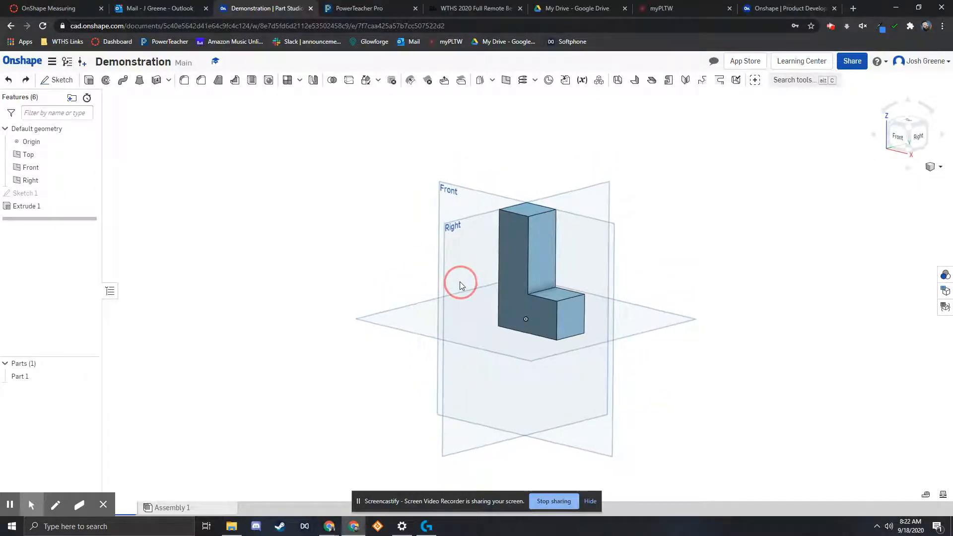
right_click(27, 381)
left_click(21, 381)
right_click(21, 381)
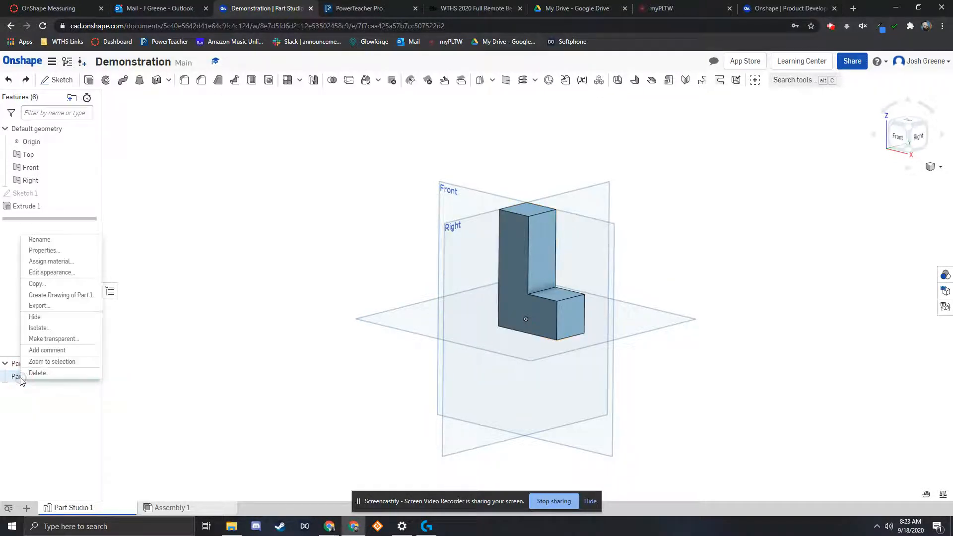
left_click(40, 240)
type("L")
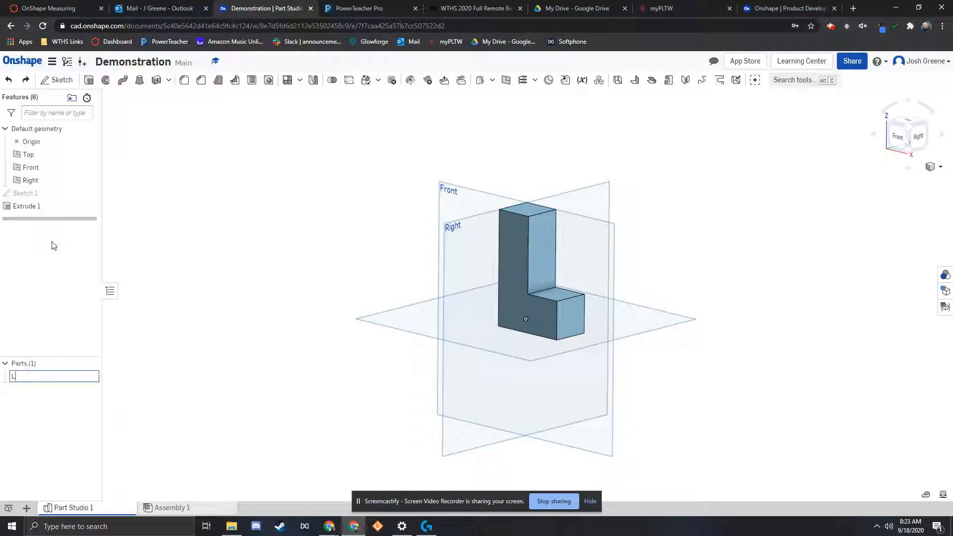
type(" Block")
key("Return")
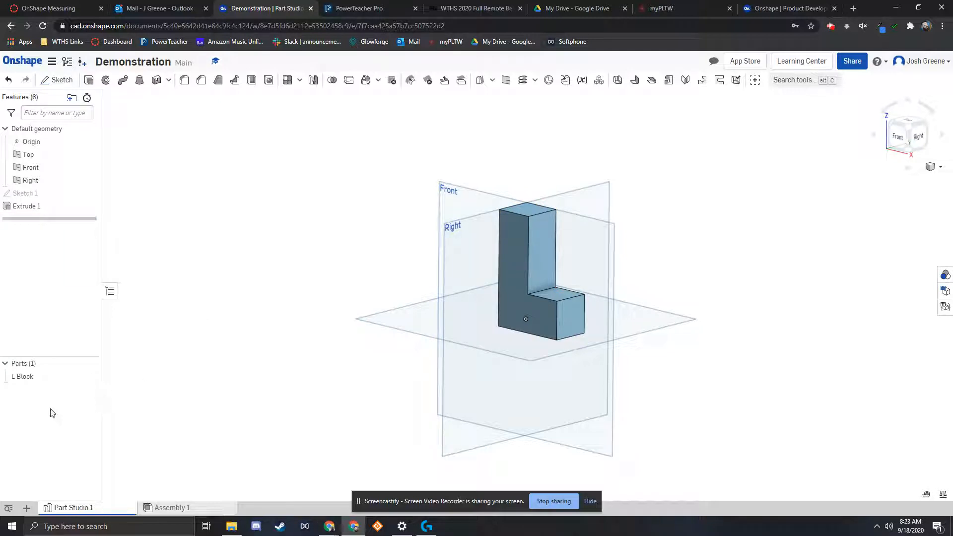
Step: Change the L Block's appearance to pure blue (#0000FF)
right_click(31, 379)
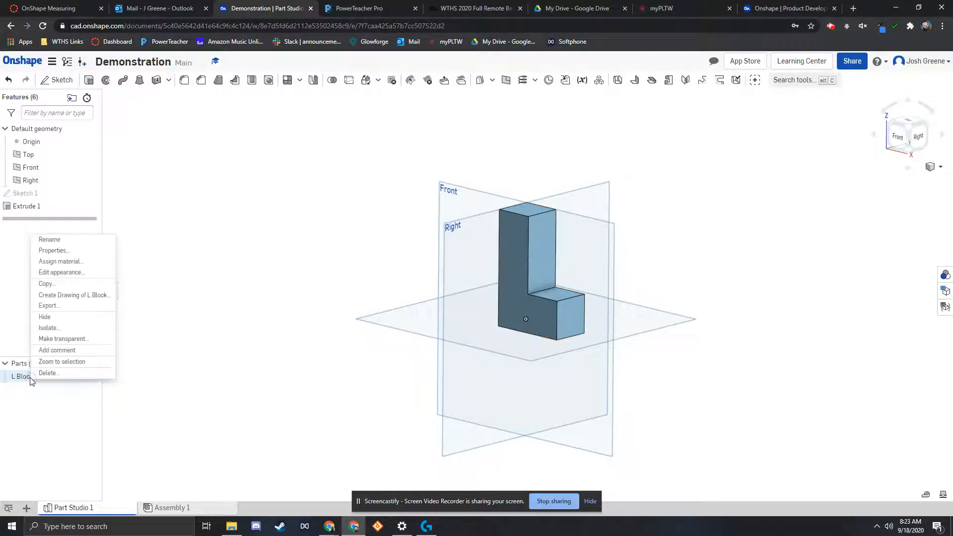
left_click(54, 278)
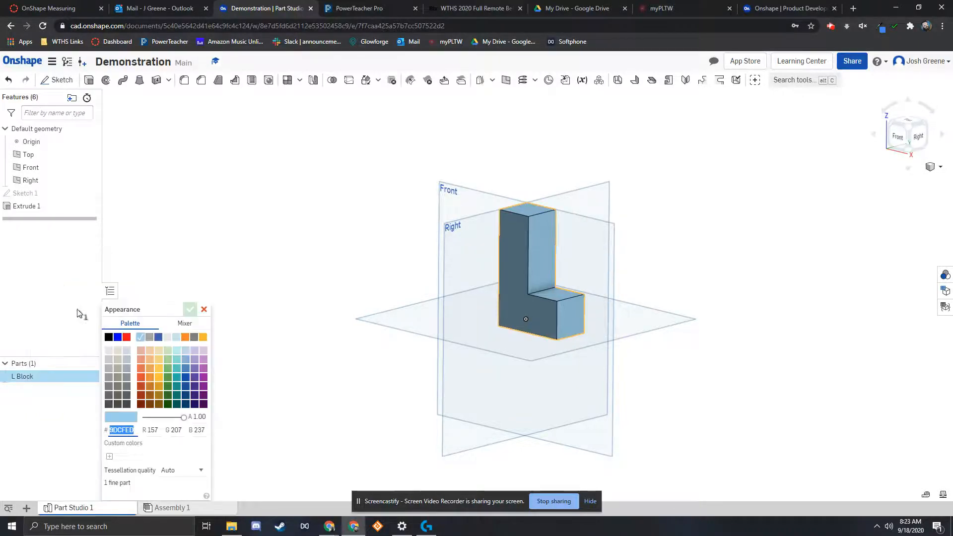
left_click(117, 339)
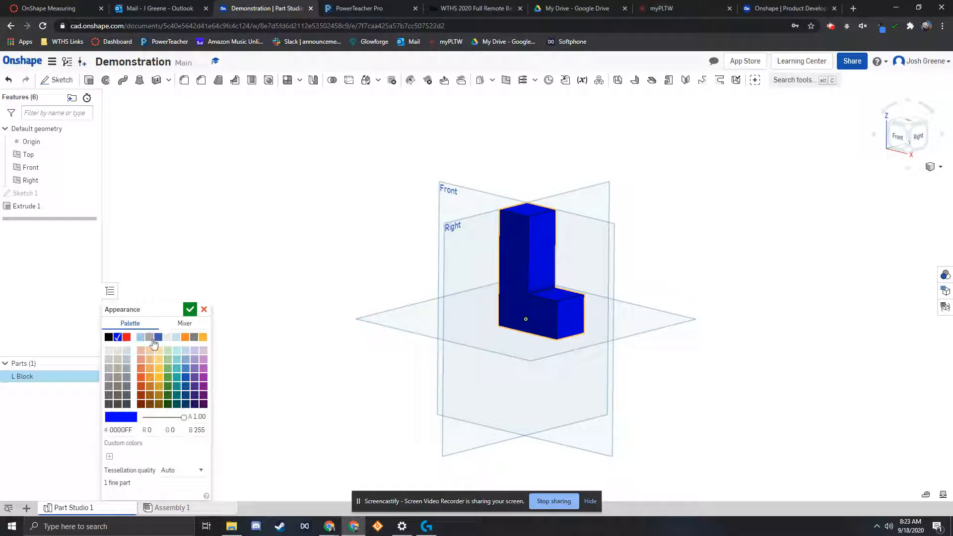
left_click(190, 309)
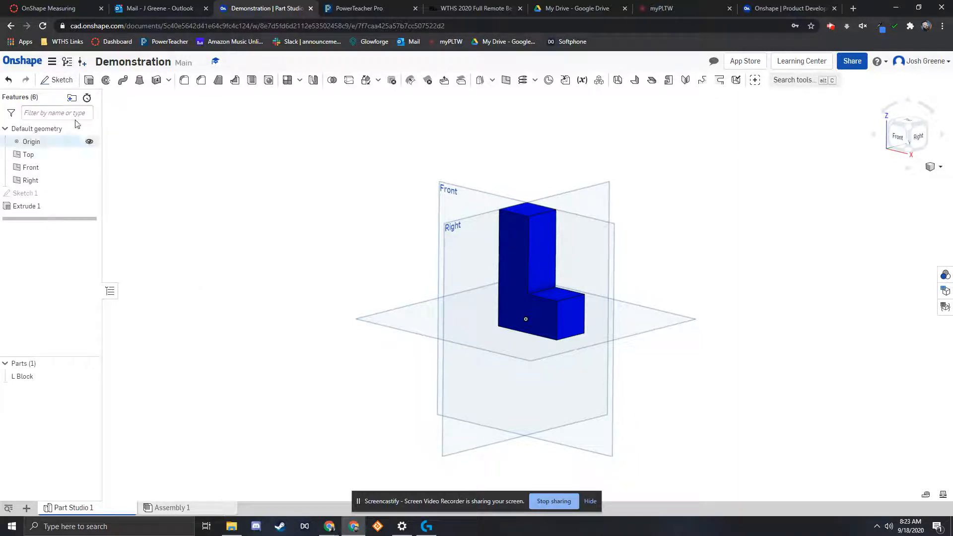
Step: Start a new sketch on the Front plane, viewed normal to the sketch plane
left_click(53, 81)
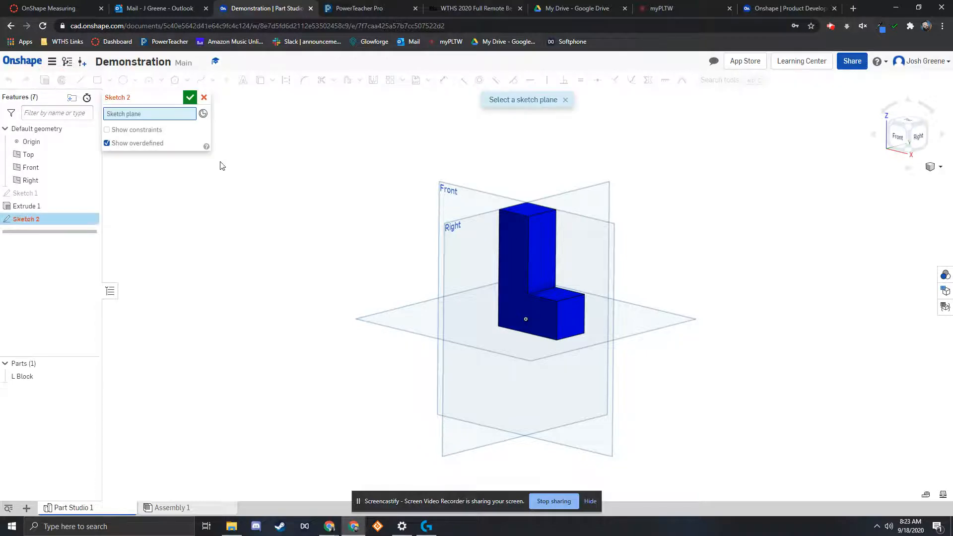
left_click(450, 184)
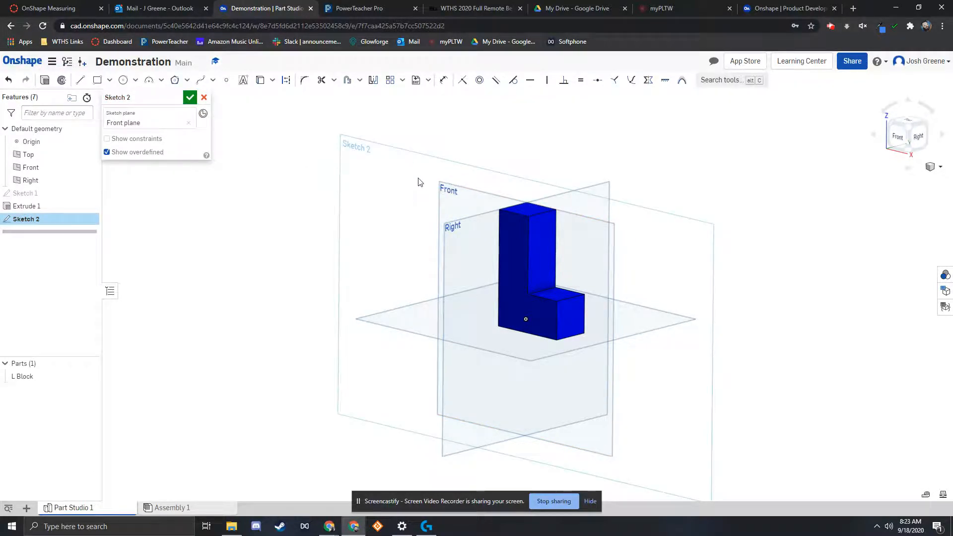
right_click(422, 192)
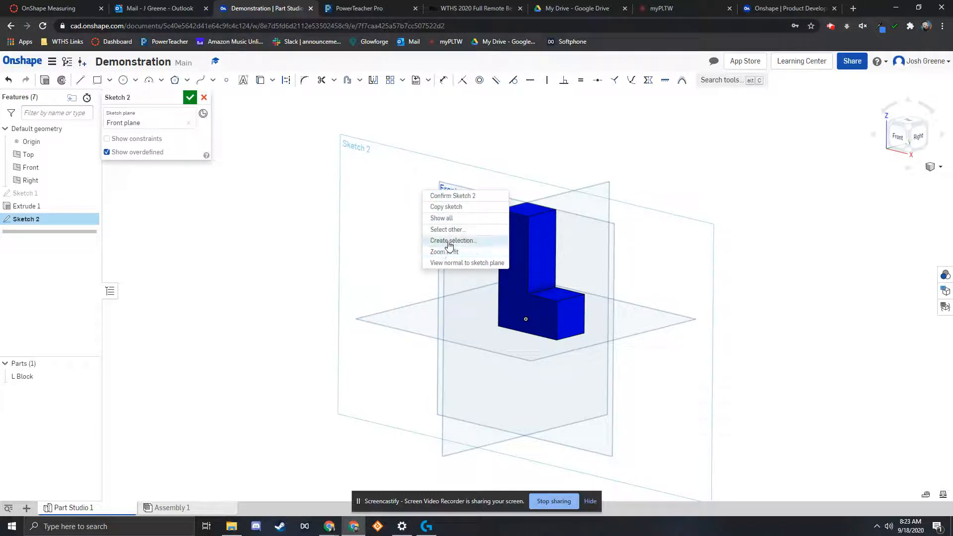
left_click(449, 263)
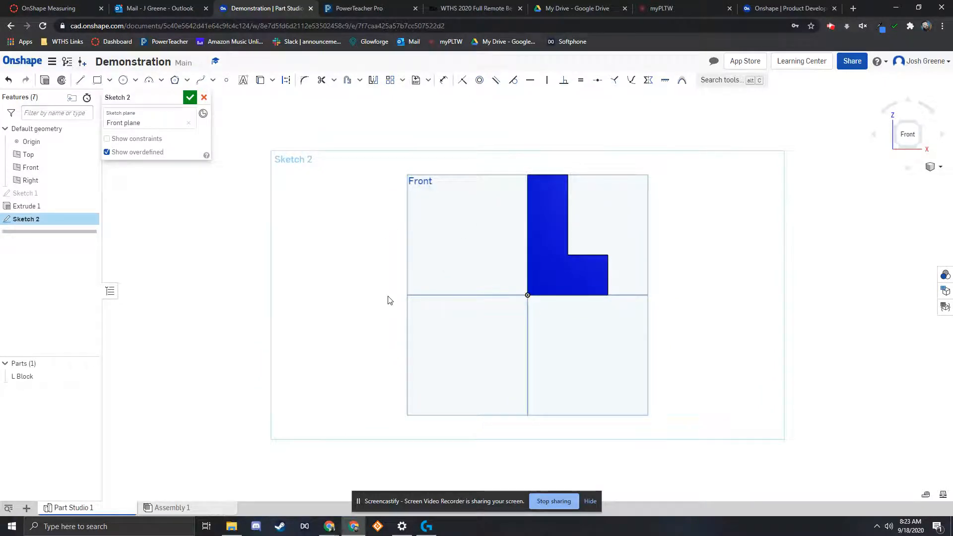
scroll(473, 277, "up", 3)
middle_click_drag(474, 280, 466, 316)
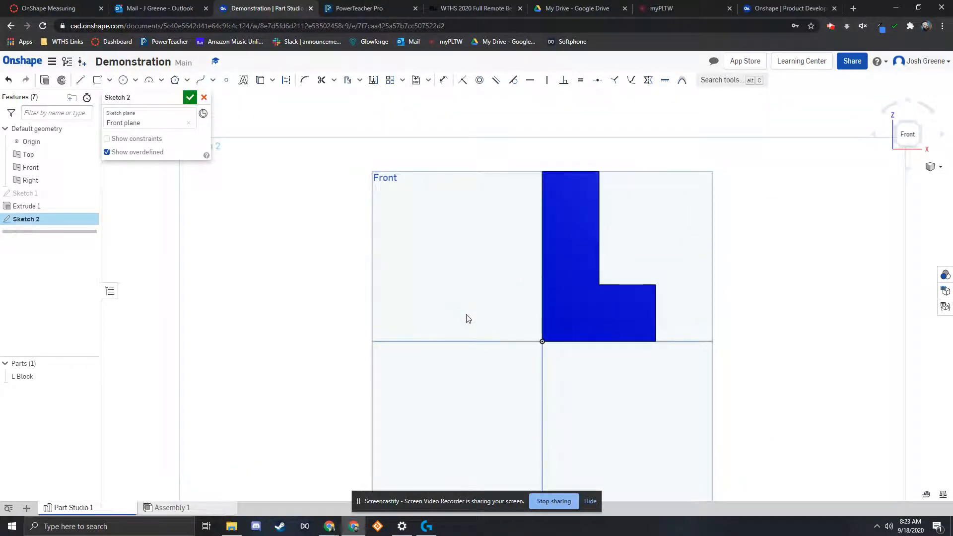
Step: Sketch a corner rectangle beside the L Block, away from its foot, and size it 2 in wide by 2 in high
left_click(97, 80)
left_click(300, 316)
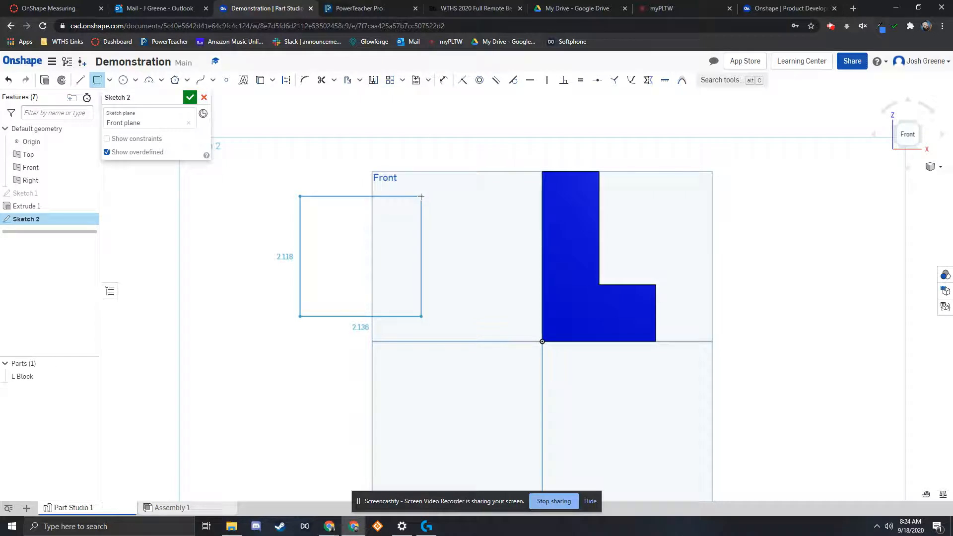
left_click(421, 196)
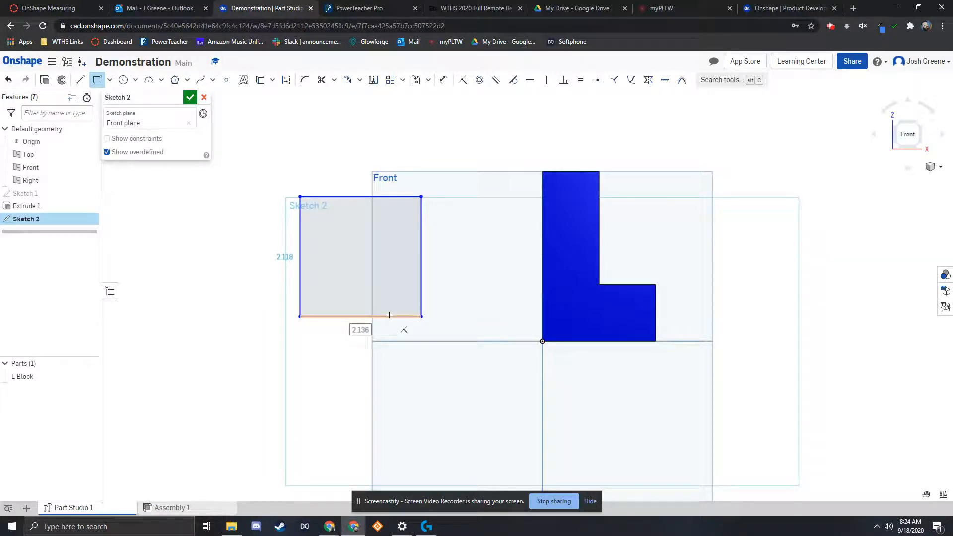
type("2")
key("Tab")
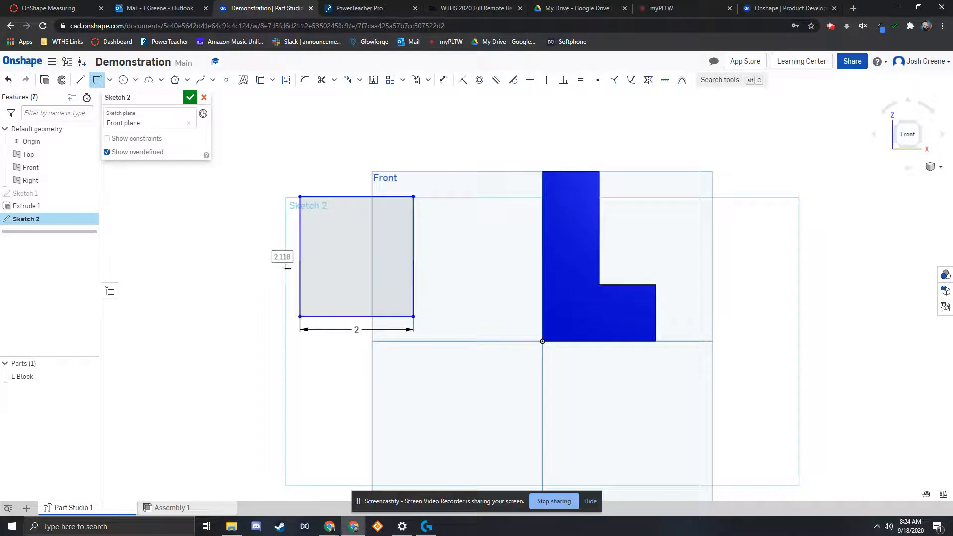
type("2")
key("Return")
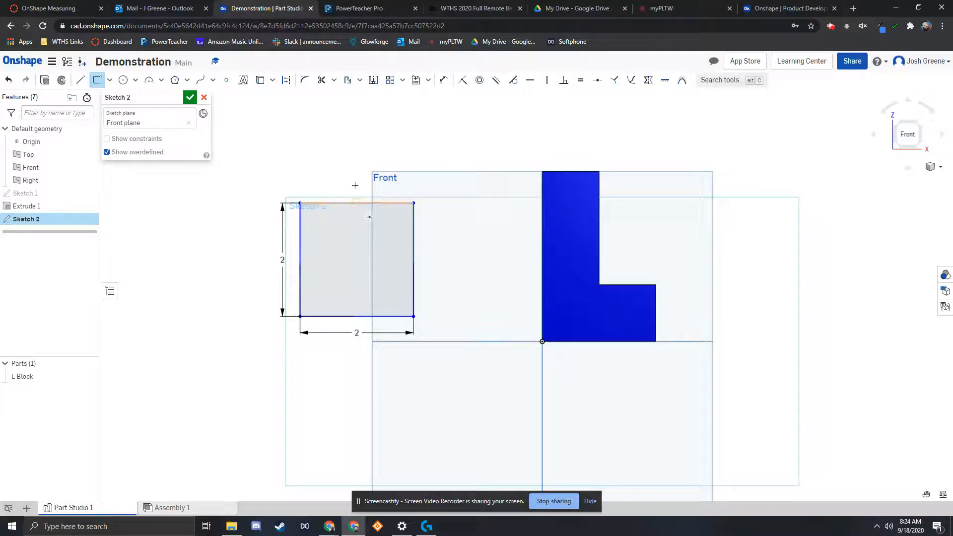
Step: Shift the square closer to the L Block and constrain its lower corner nearest the block horizontally to the origin
mouse_move(300, 202)
left_mouse_down()
mouse_move(285, 158)
mouse_move(361, 160)
mouse_move(285, 224)
mouse_move(327, 202)
mouse_move(334, 219)
left_mouse_up()
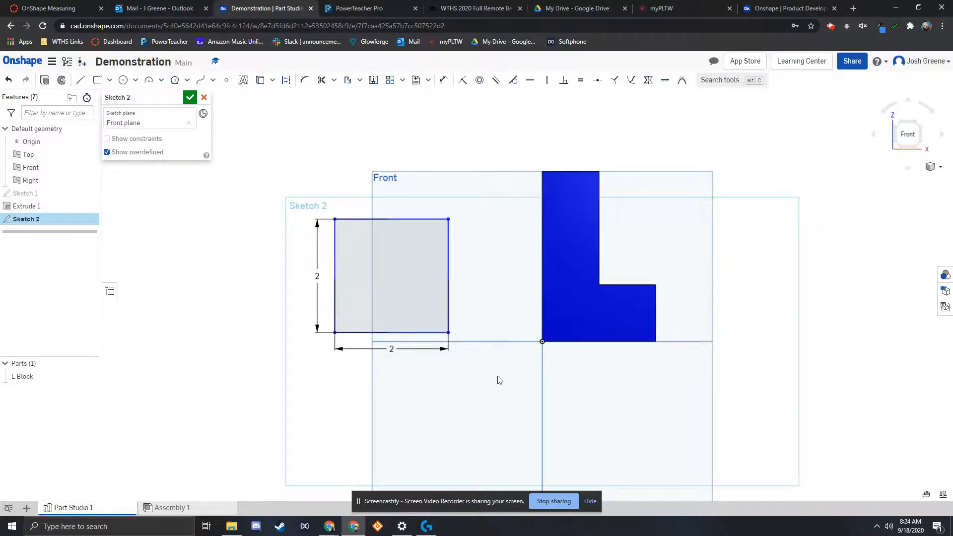
left_click(531, 84)
left_click(449, 333)
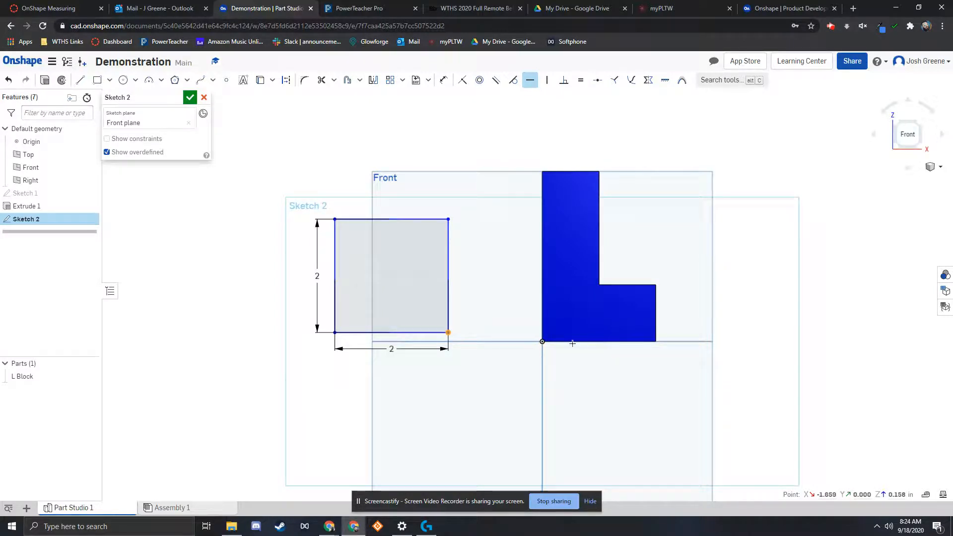
left_click(543, 341)
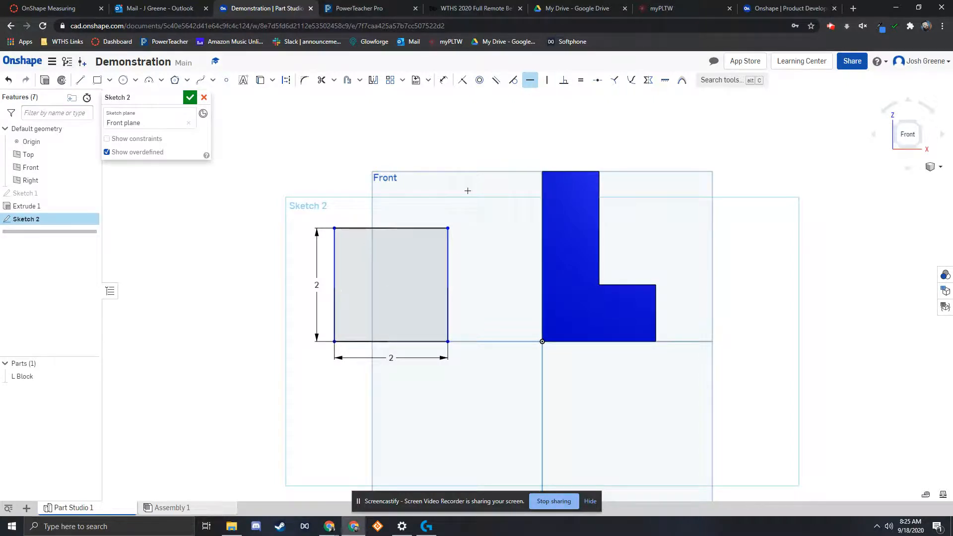
key("Escape")
mouse_move(448, 228)
left_mouse_down()
mouse_move(496, 236)
mouse_move(414, 228)
mouse_move(460, 149)
mouse_move(468, 174)
mouse_move(470, 147)
mouse_move(474, 232)
mouse_move(446, 237)
left_mouse_up()
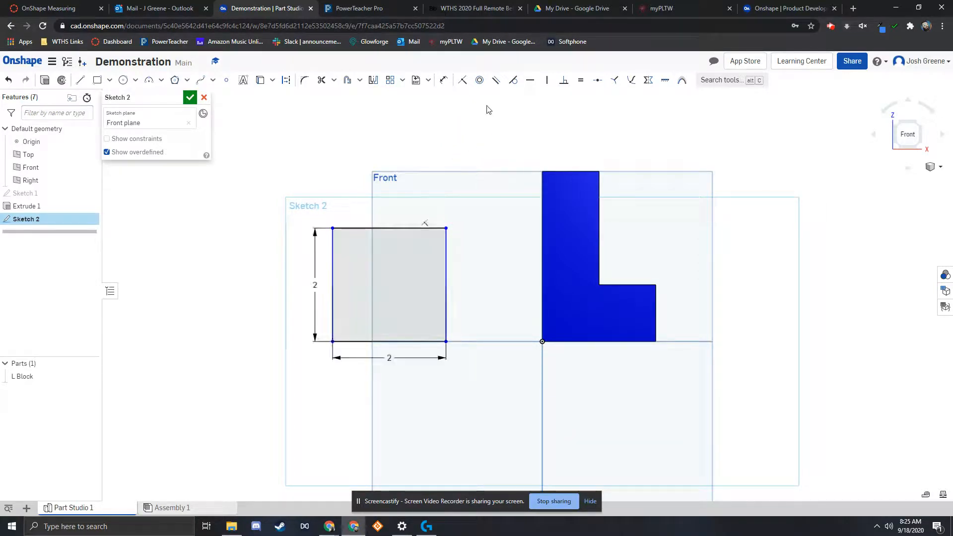
Step: Dimension the horizontal distance from the square's nearest lower corner to the origin as 1 in and finish the sketch
left_click(444, 80)
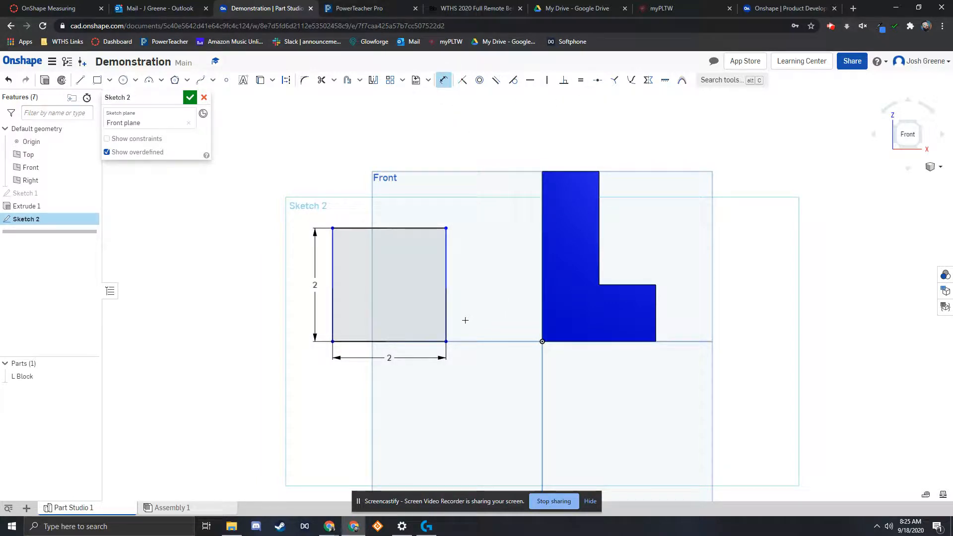
left_click(449, 342)
left_click(446, 329)
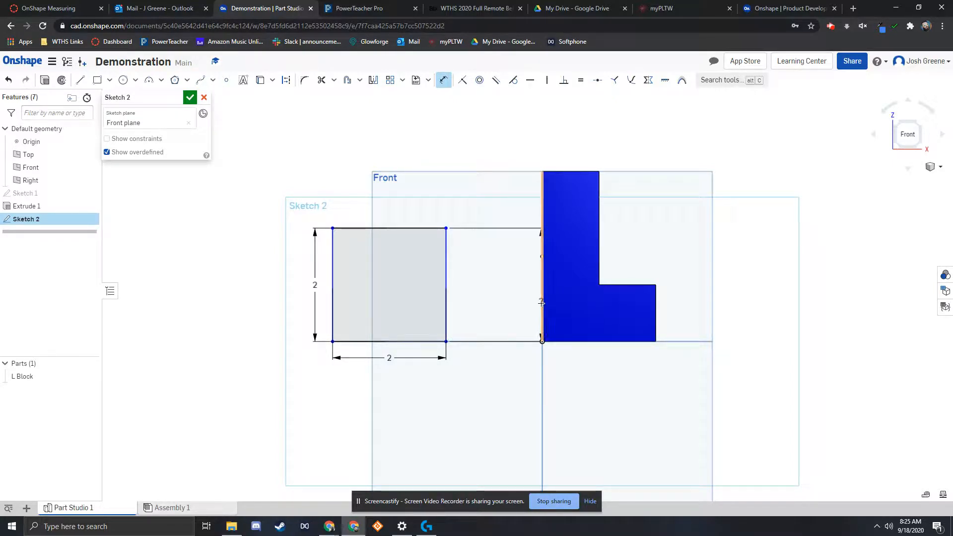
left_click(542, 342)
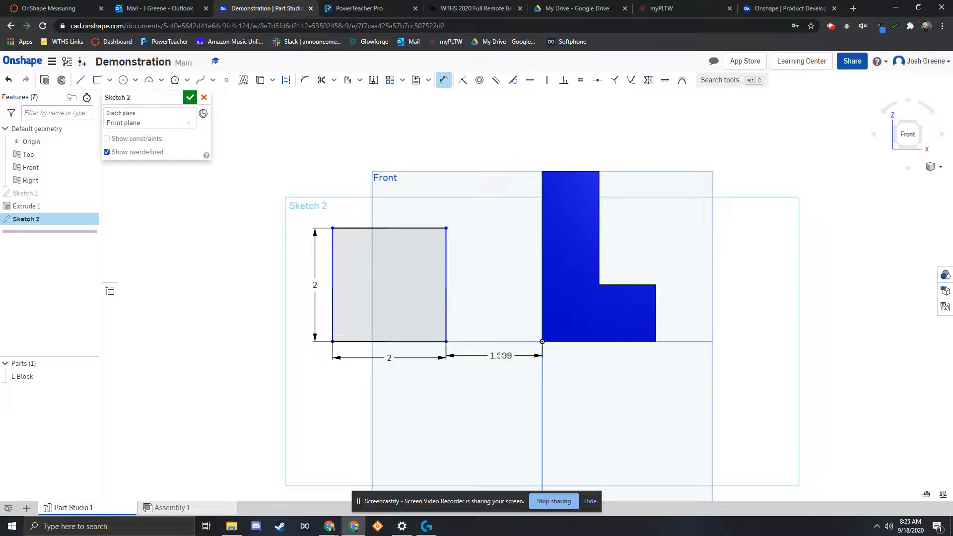
left_click(501, 356)
type("1")
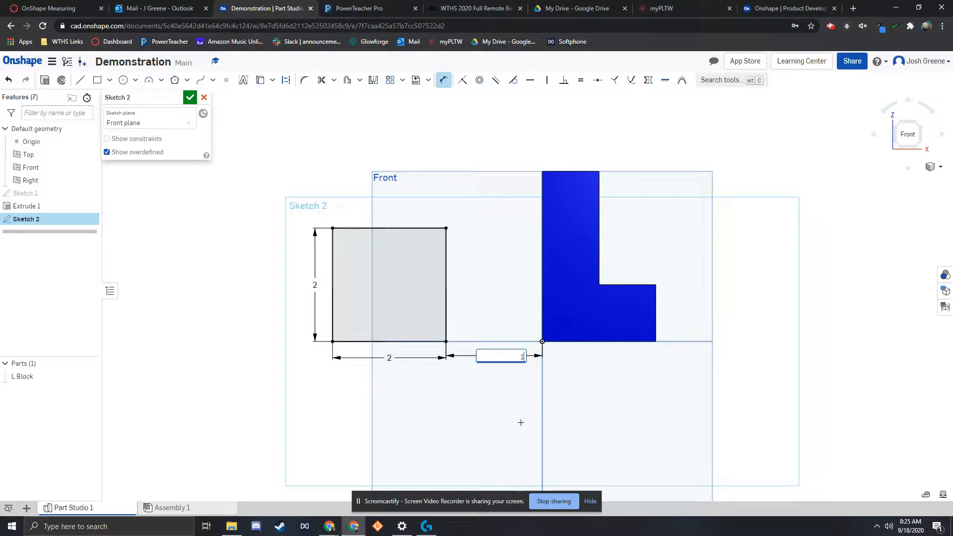
key("Return")
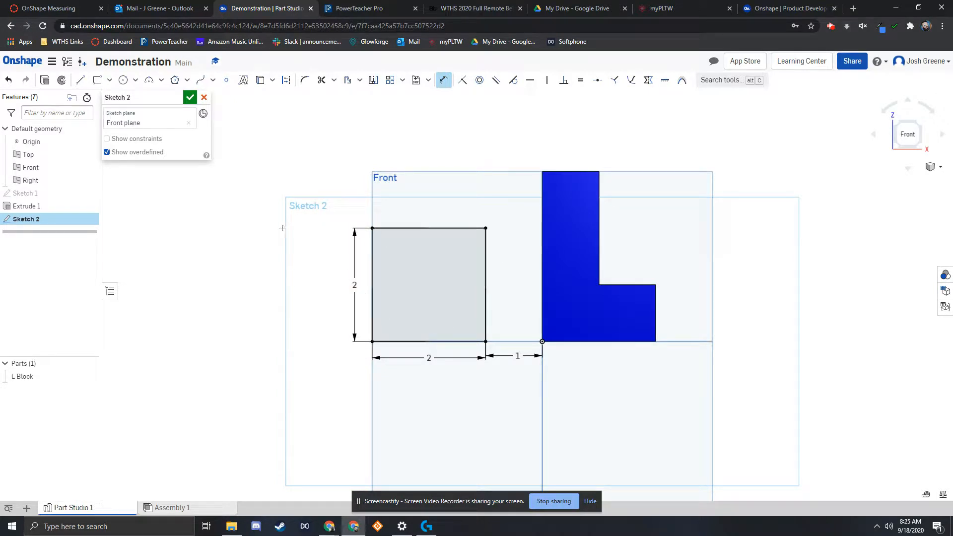
left_click(190, 98)
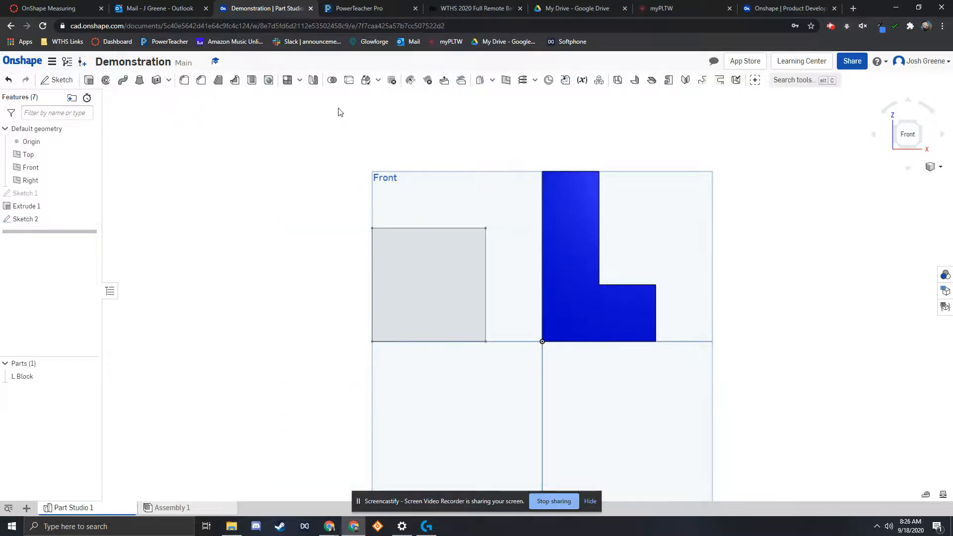
Step: Extrude the square sketch region as a new solid part with a blind depth of 1 in, working in isometric view
left_click(940, 168)
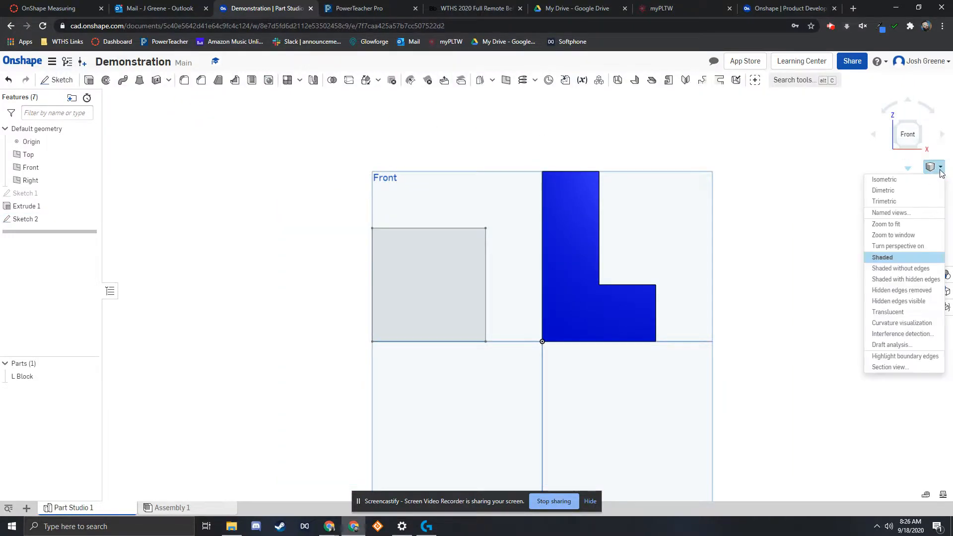
left_click(884, 179)
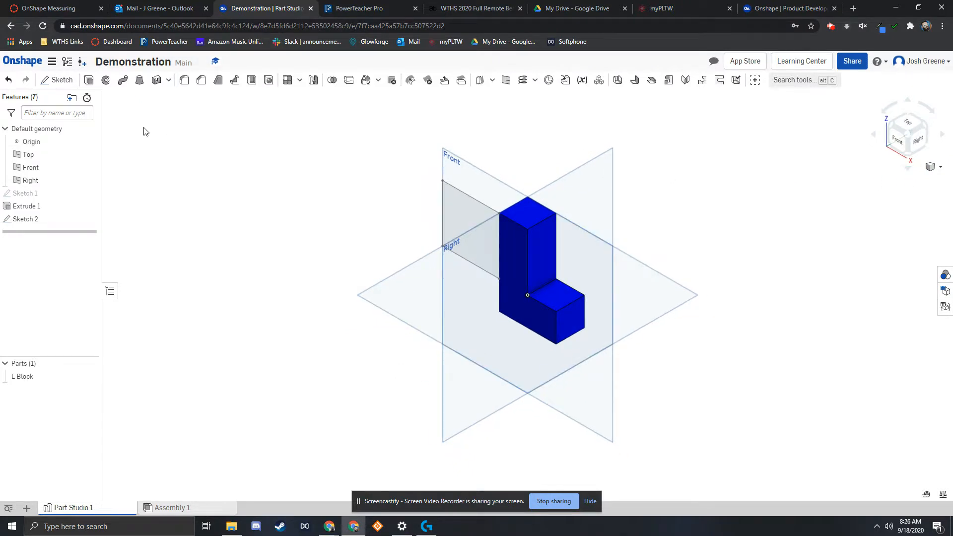
left_click(90, 81)
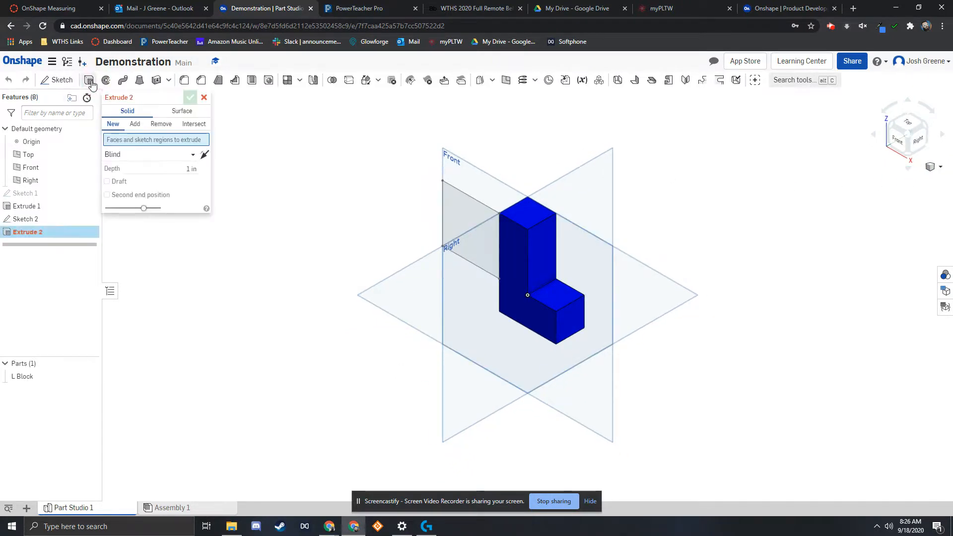
middle_click_drag(330, 170, 340, 191)
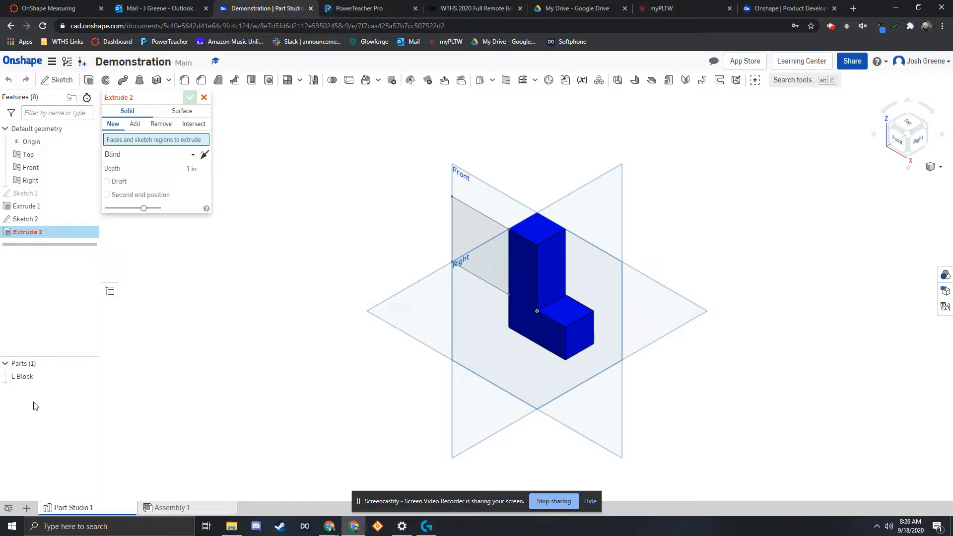
left_click(461, 225)
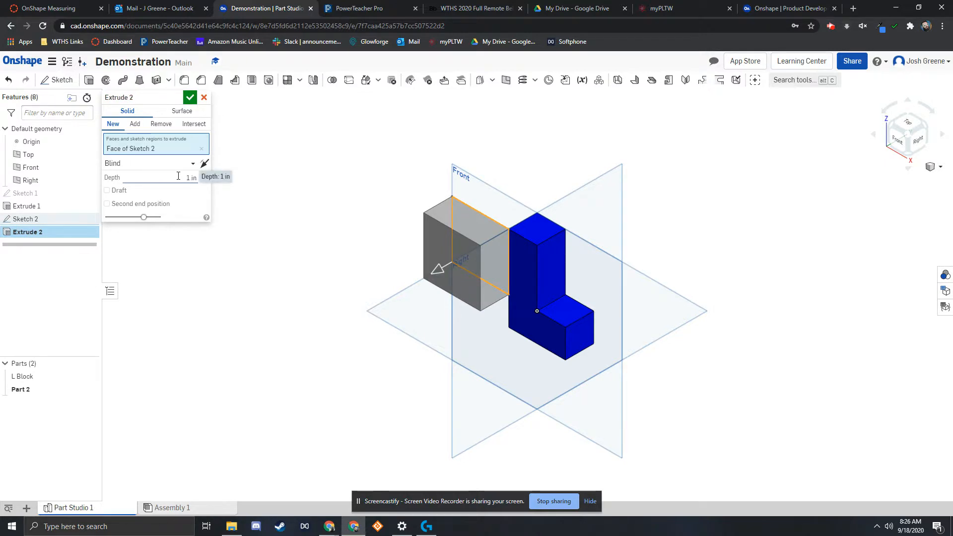
left_click(190, 99)
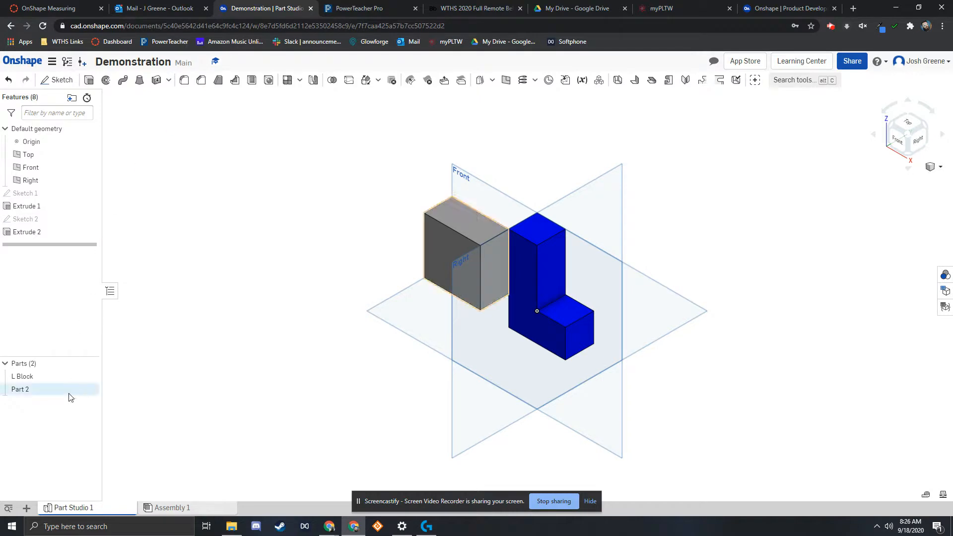
Step: Rename the newly extruded part as Square Block
right_click(26, 392)
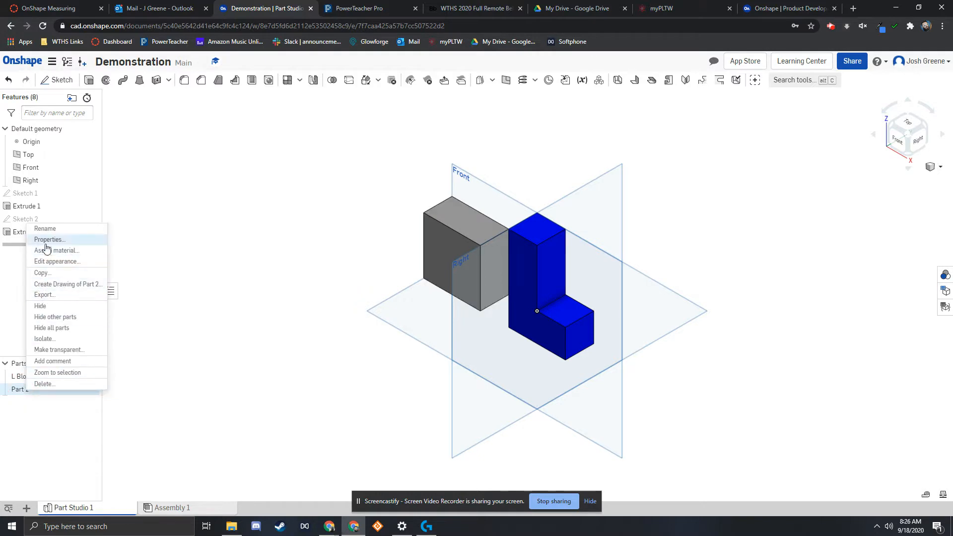
left_click(47, 233)
type("Sq")
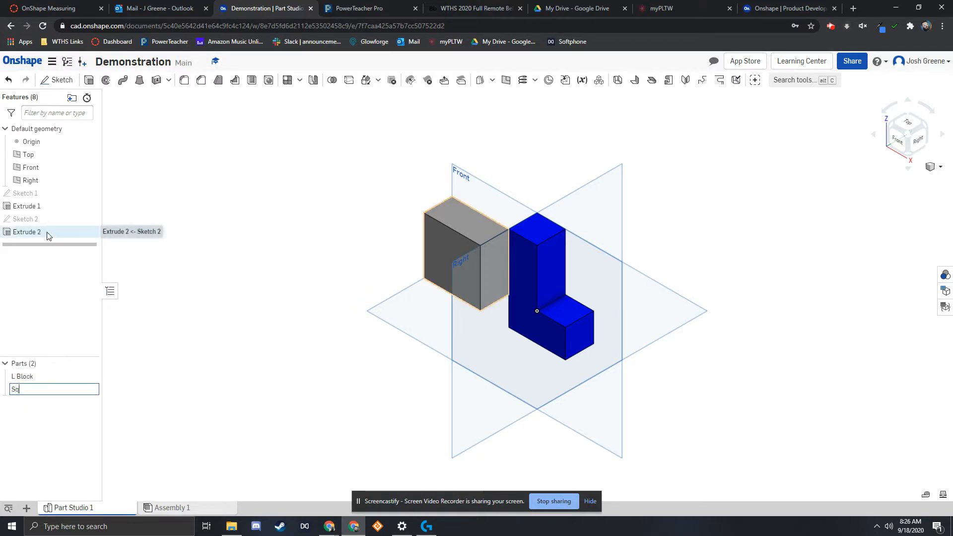
type("uare Block")
key("Return")
Step: Change the Square Block's appearance to pure red (#FF0000)
right_click(31, 392)
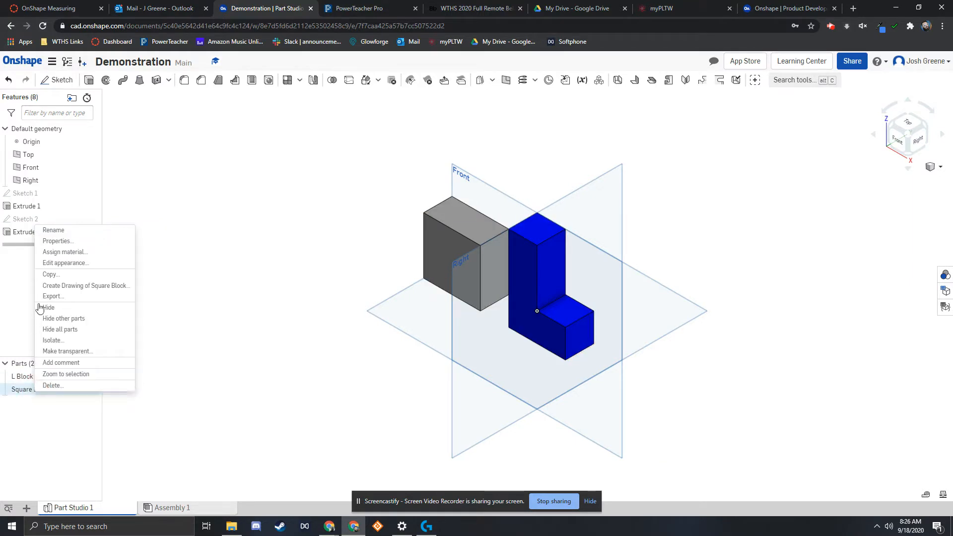
left_click(53, 263)
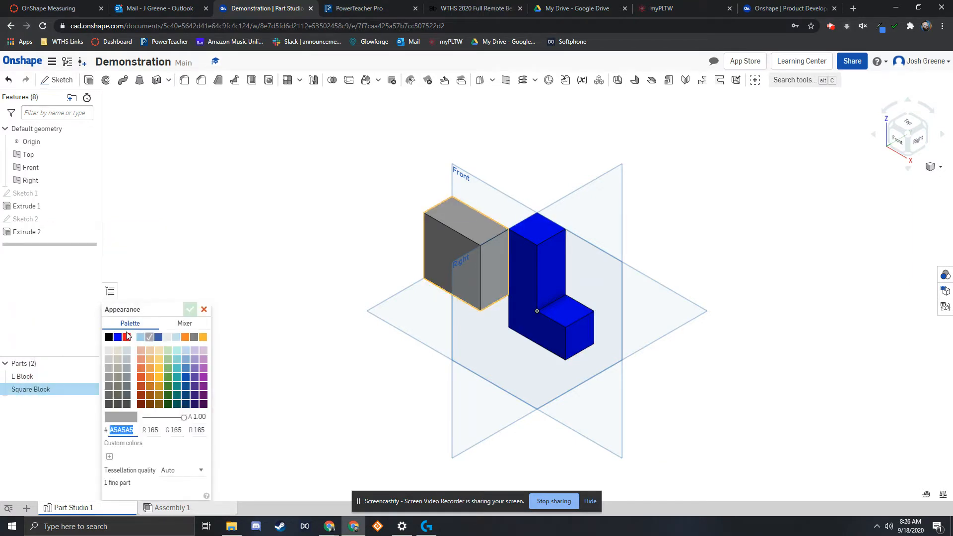
left_click(127, 337)
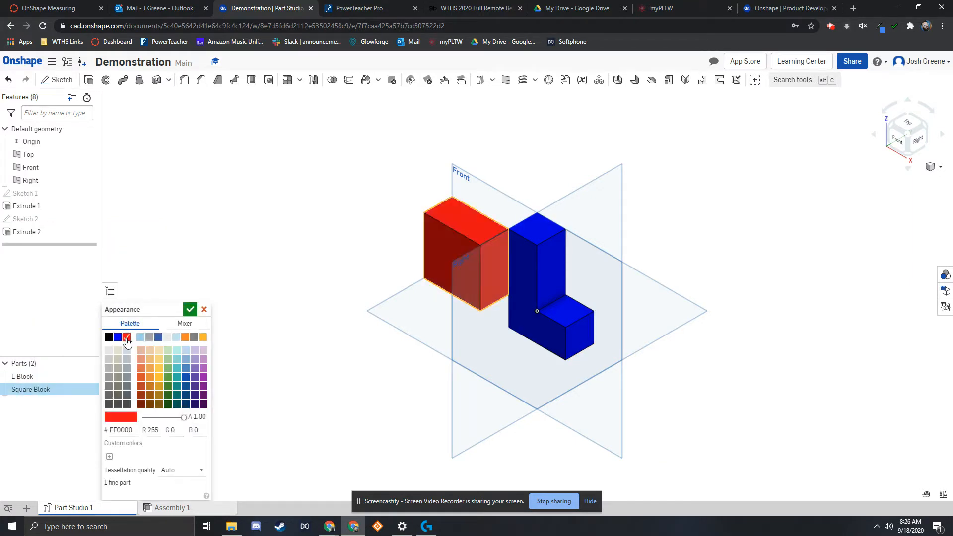
left_click(189, 310)
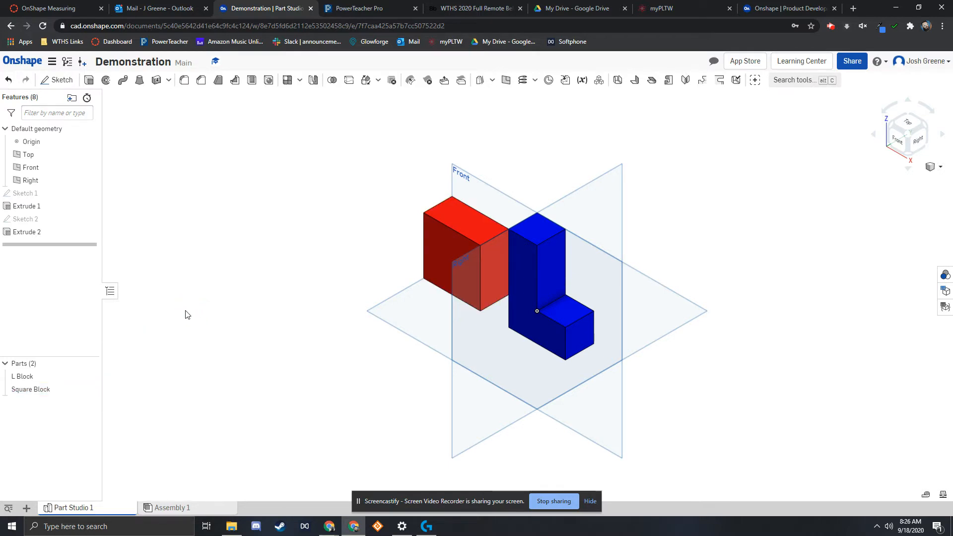